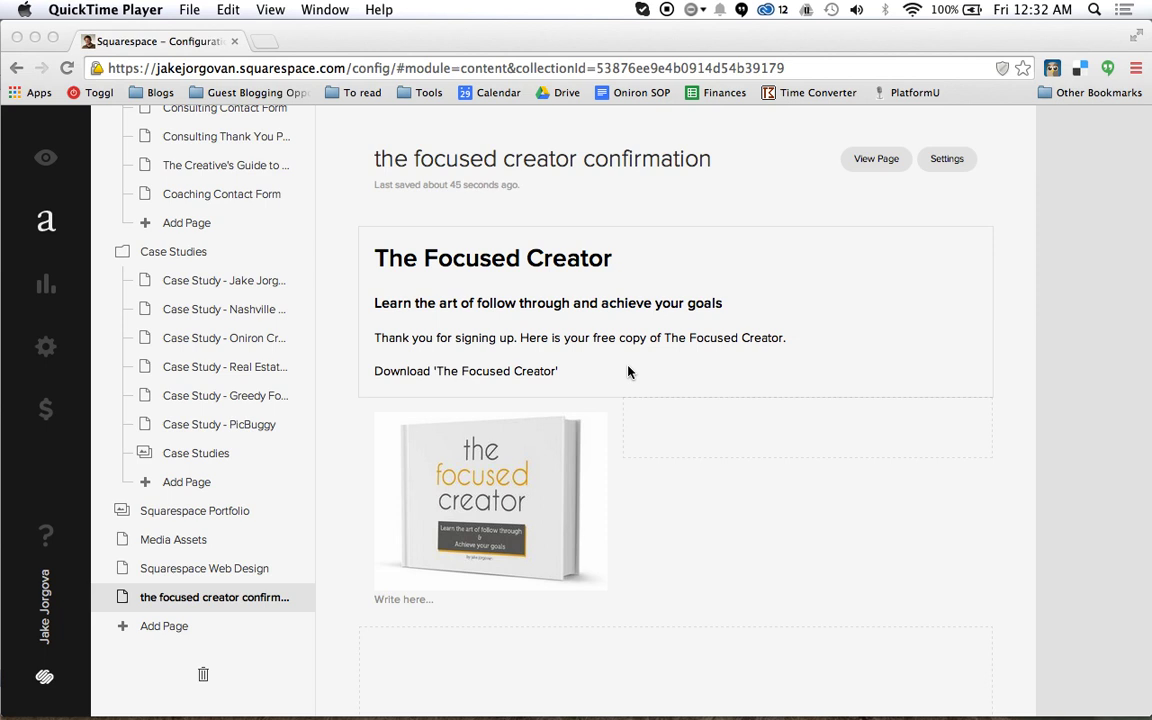
Enter editing mode on the confirmation page's text block below the thank-you message
click(668, 366)
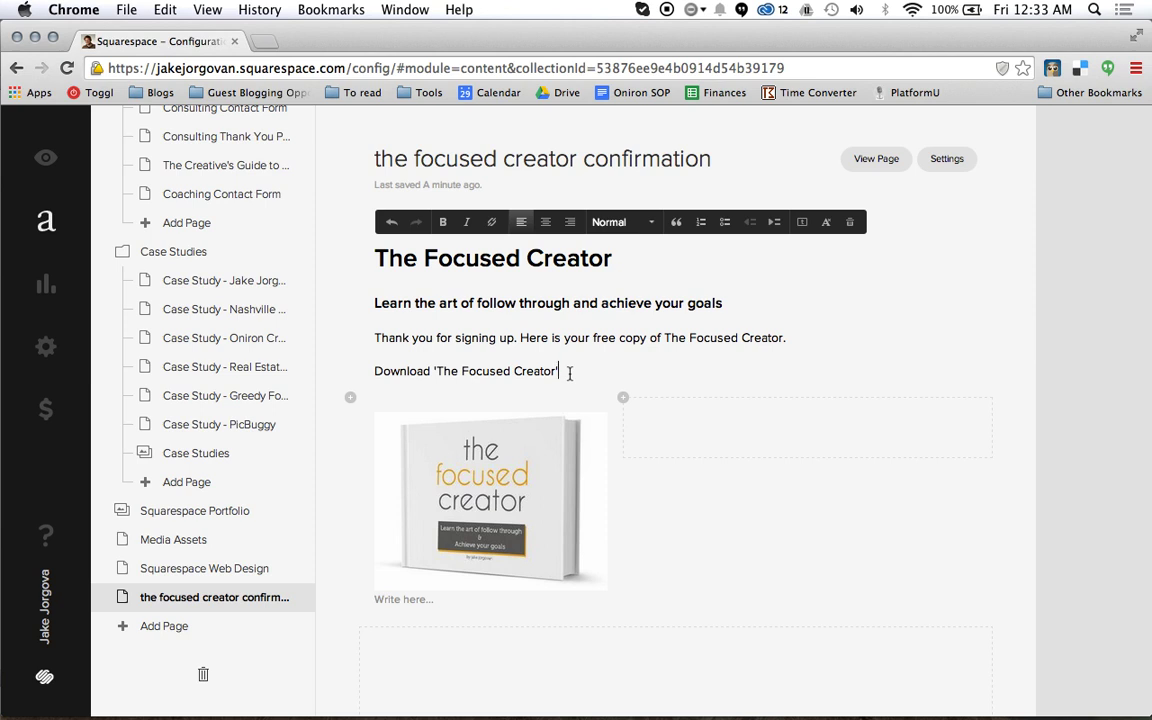
Select the Download 'The Focused Creator' line and open its link settings
drag(569, 373, 376, 375)
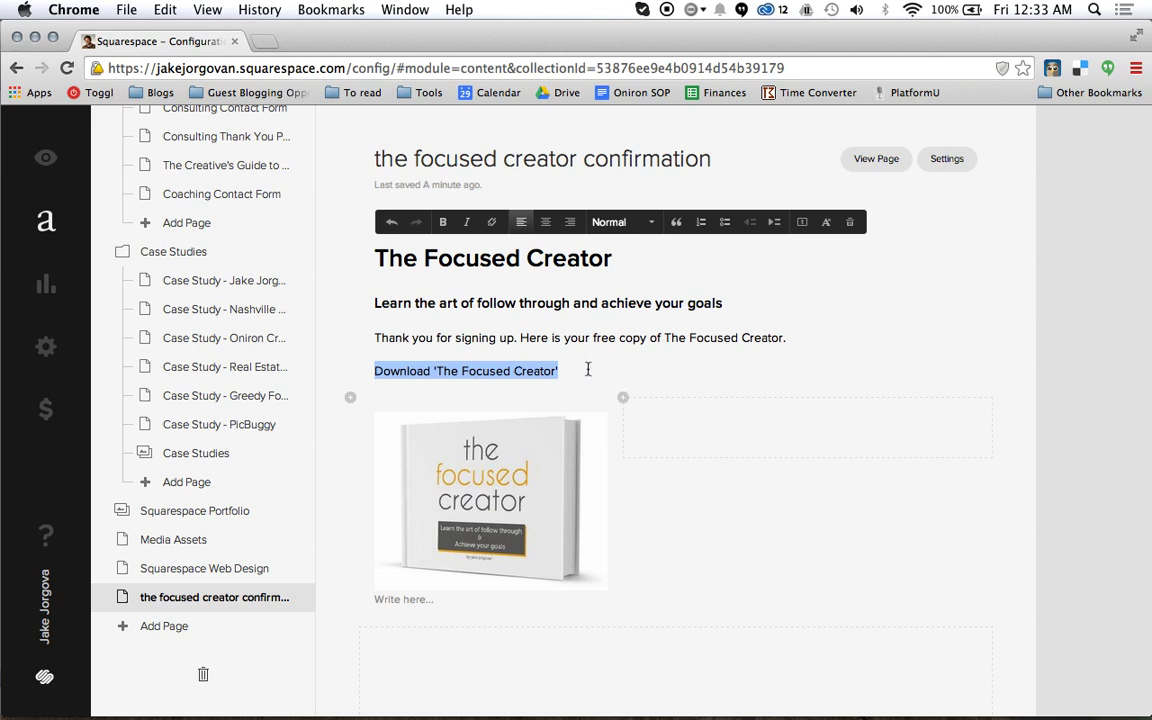
click(494, 229)
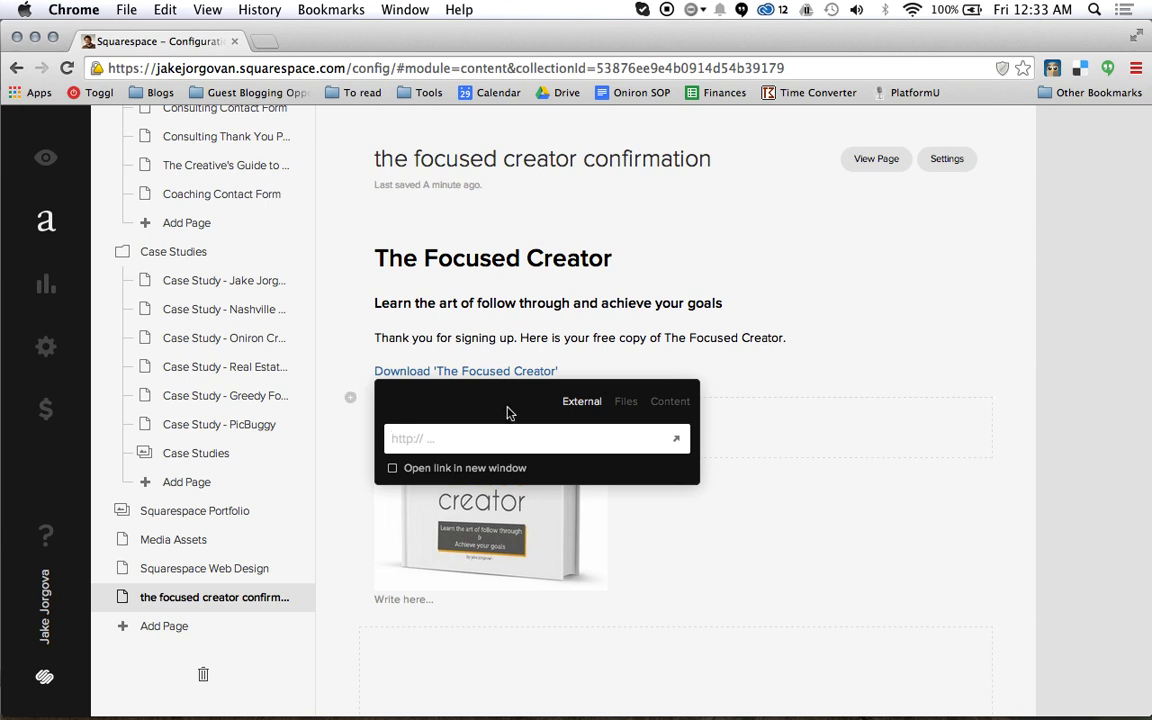
Choose a file link, browse Existing File, then switch to New File to show the upload area
click(626, 403)
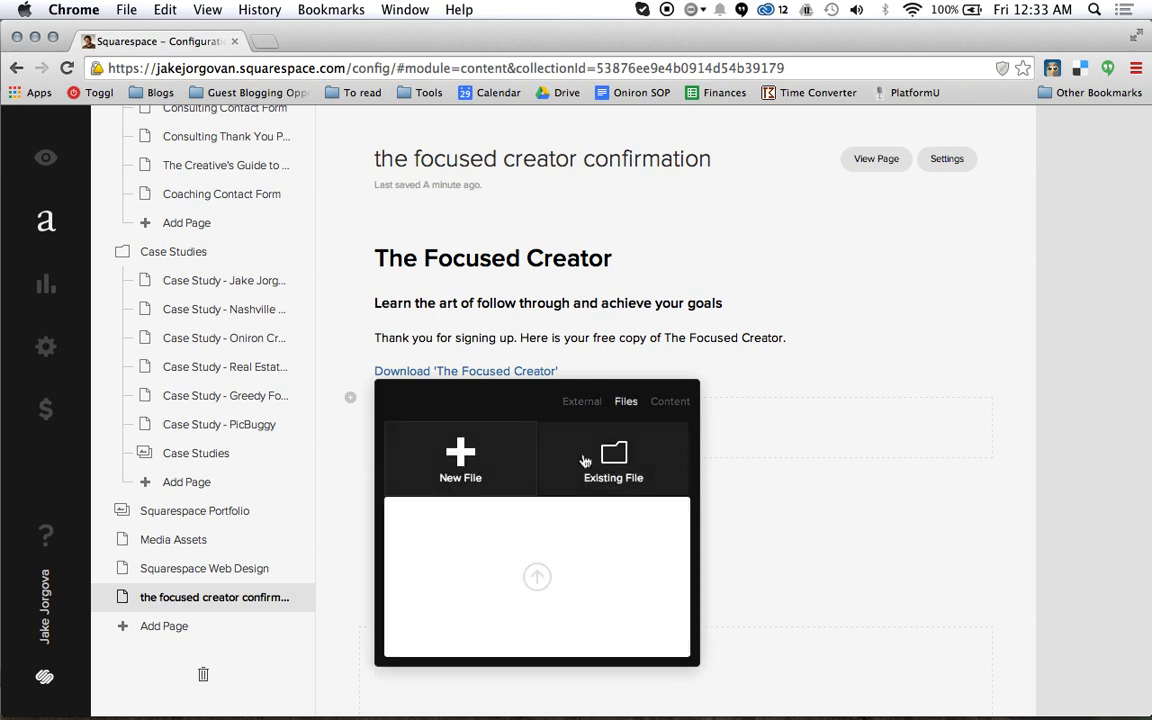
click(585, 460)
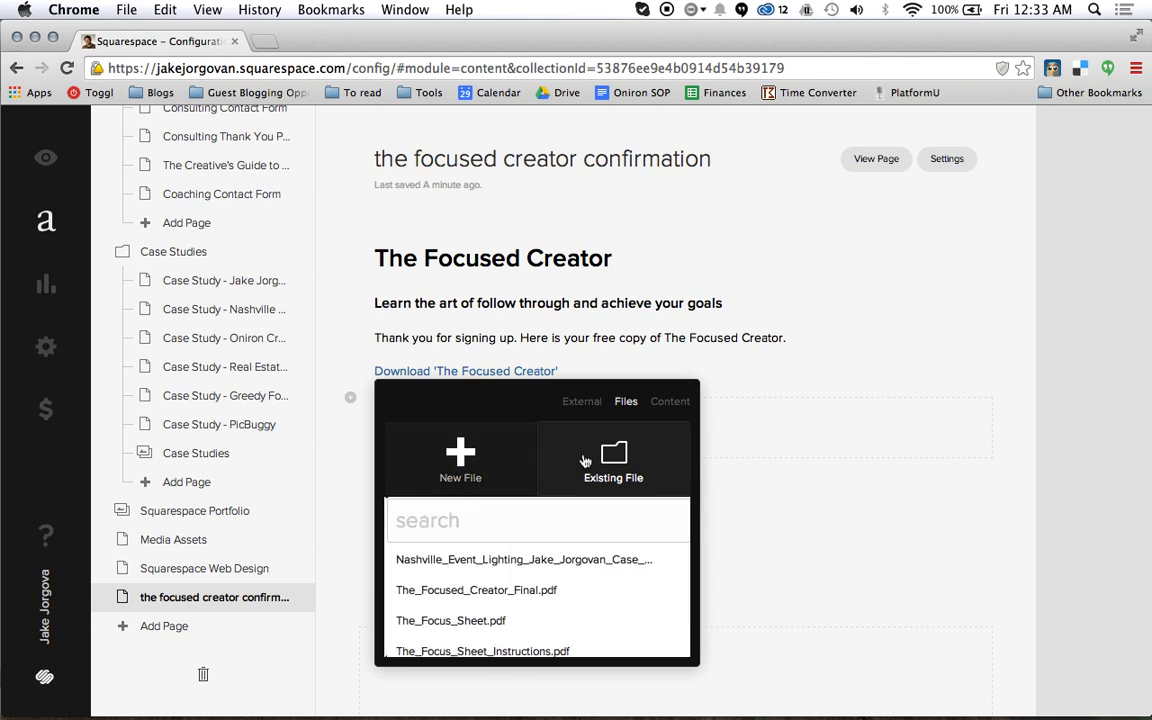
scroll(528, 580, down, 1)
scroll(528, 580, down, 2)
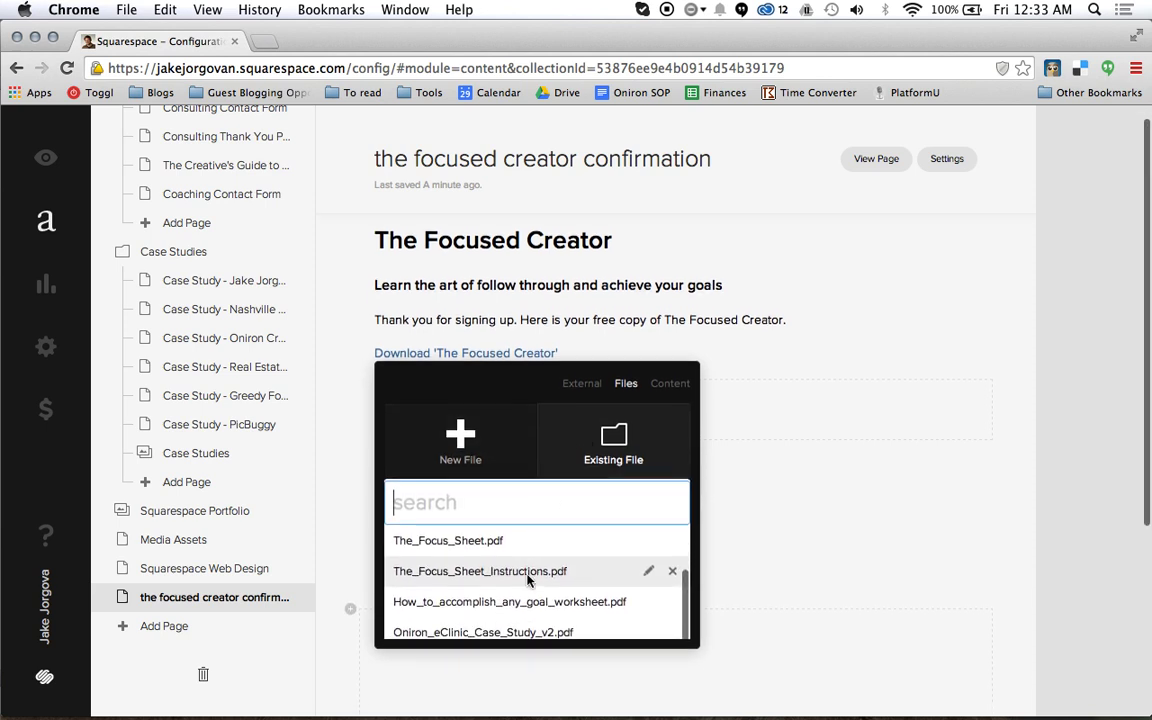
scroll(528, 580, up, 3)
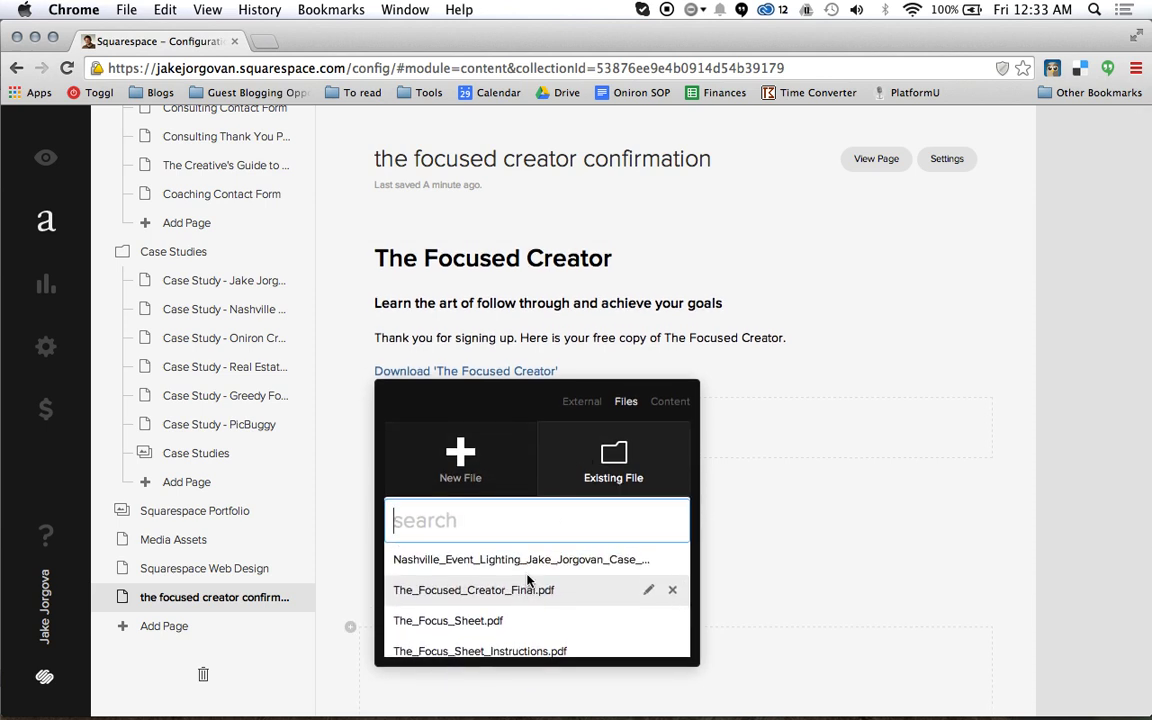
click(517, 478)
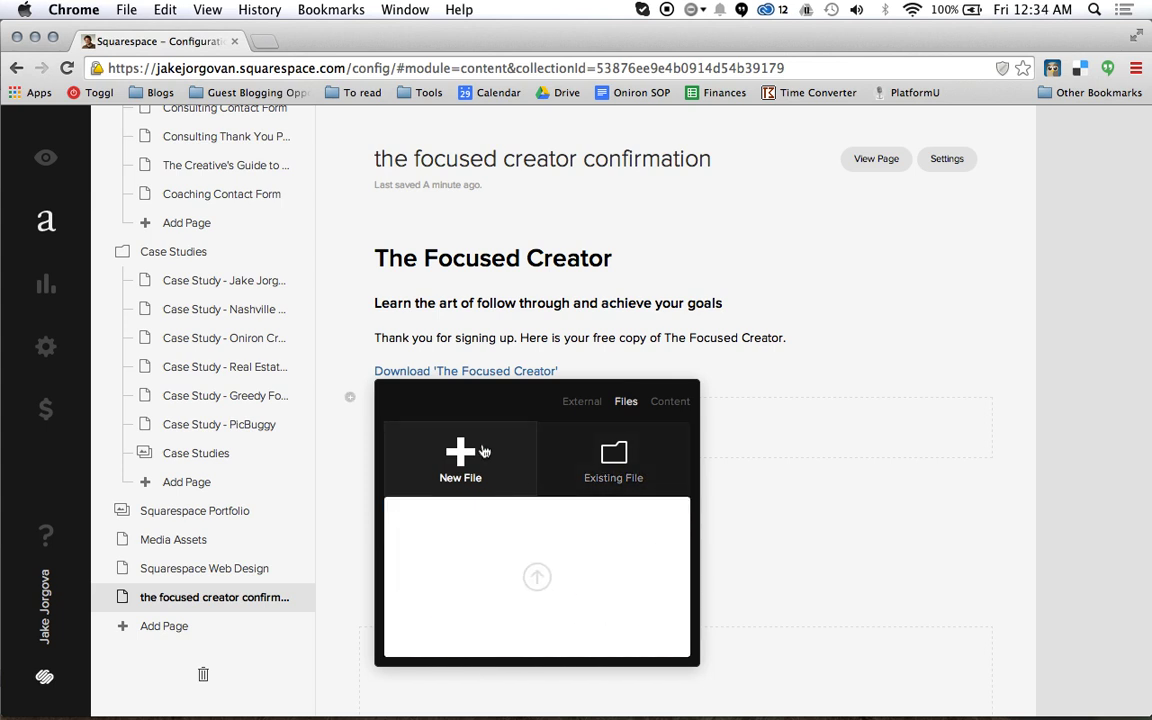
Upload The_Focused_Creator_Final.pdf from the Desktop to the site's files
click(531, 573)
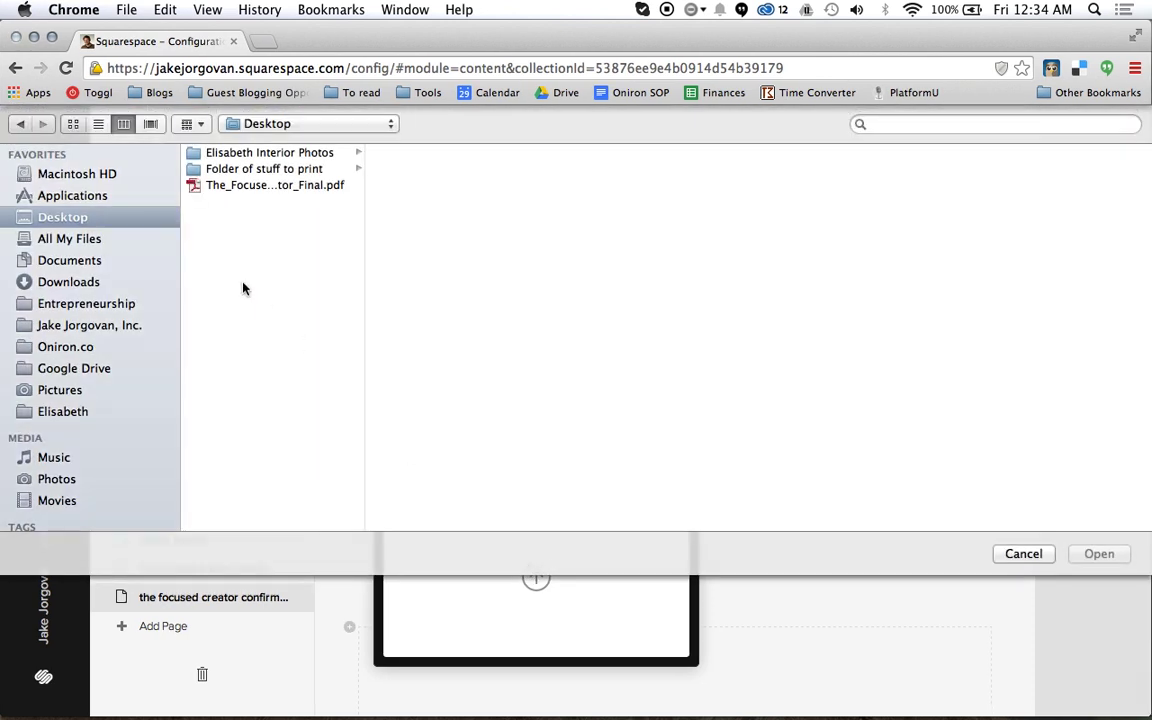
click(224, 186)
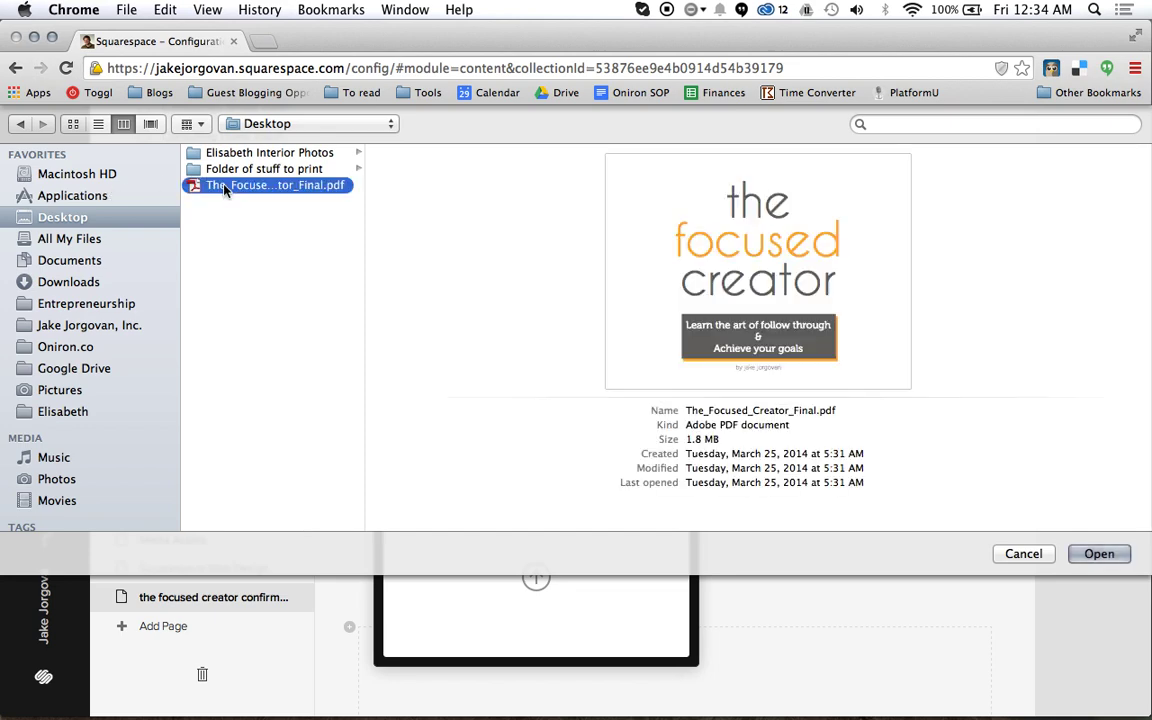
double_click(224, 186)
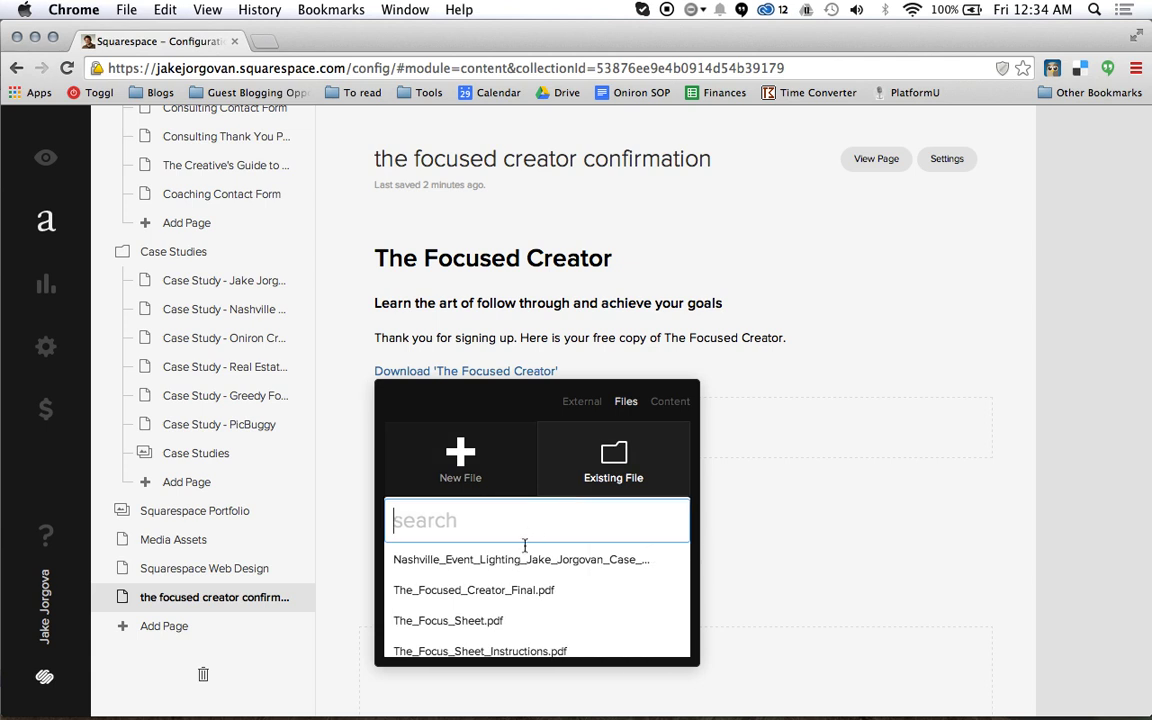
Link the line to /s/The_Focused_Creator_Final.pdf, save the page, and view it live
click(517, 589)
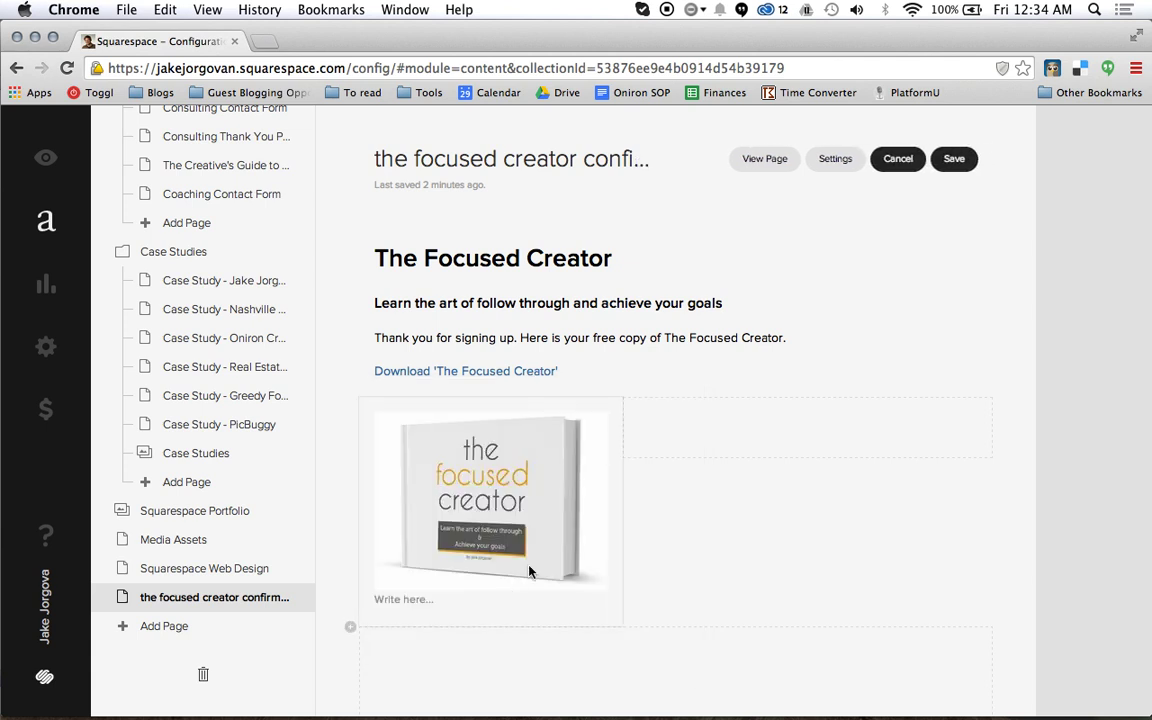
click(619, 360)
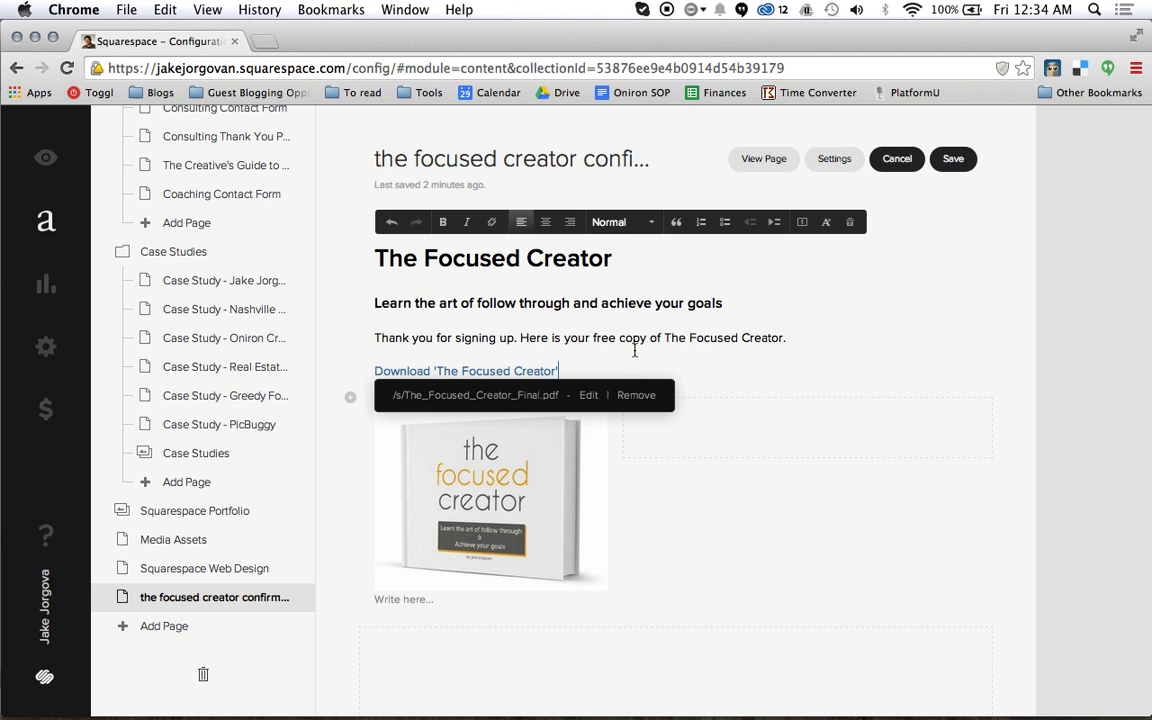
key(Up)
key(super+Left)
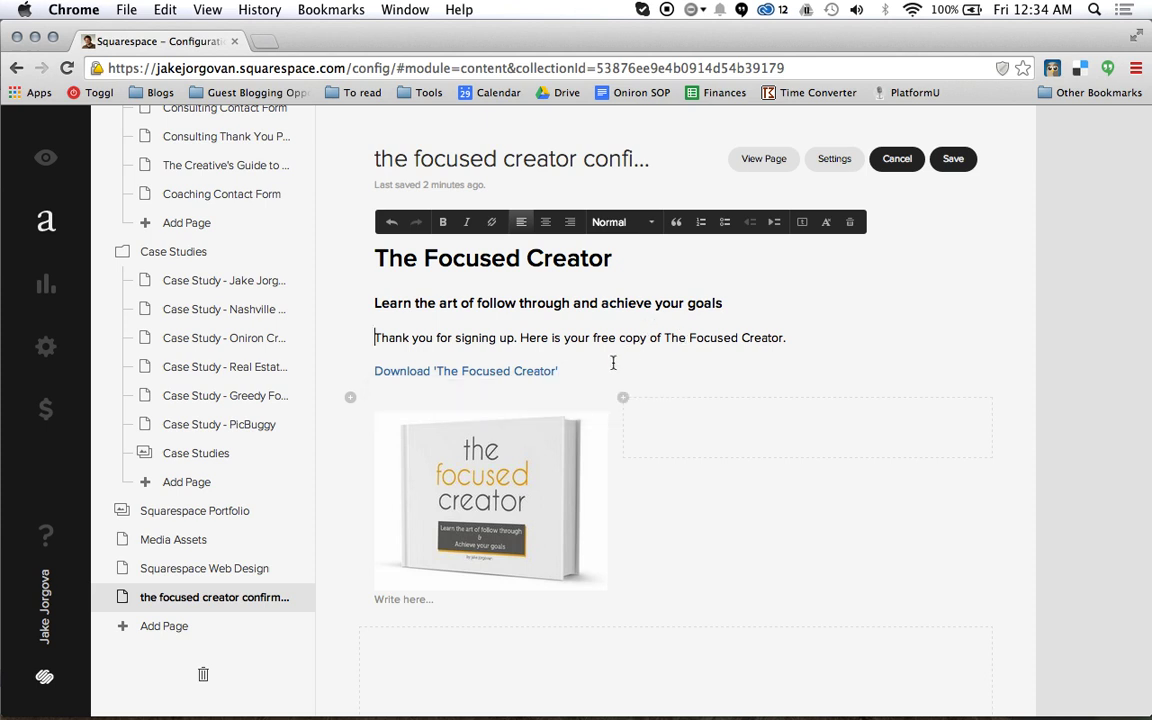
click(955, 165)
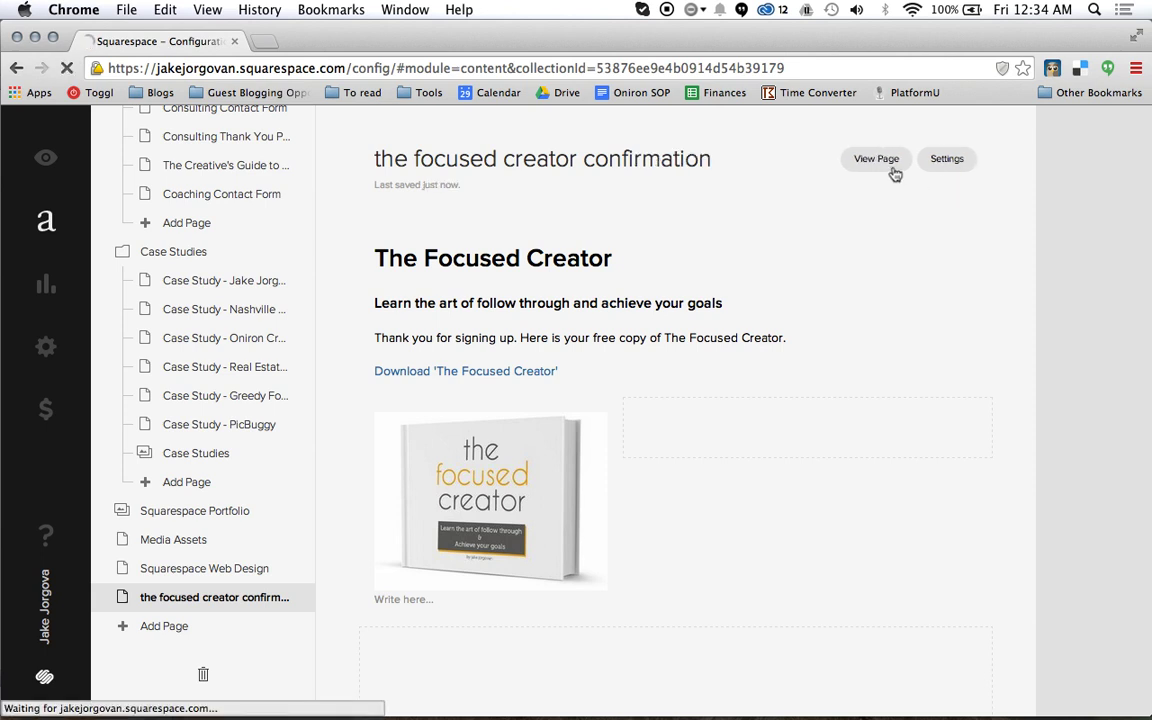
click(895, 174)
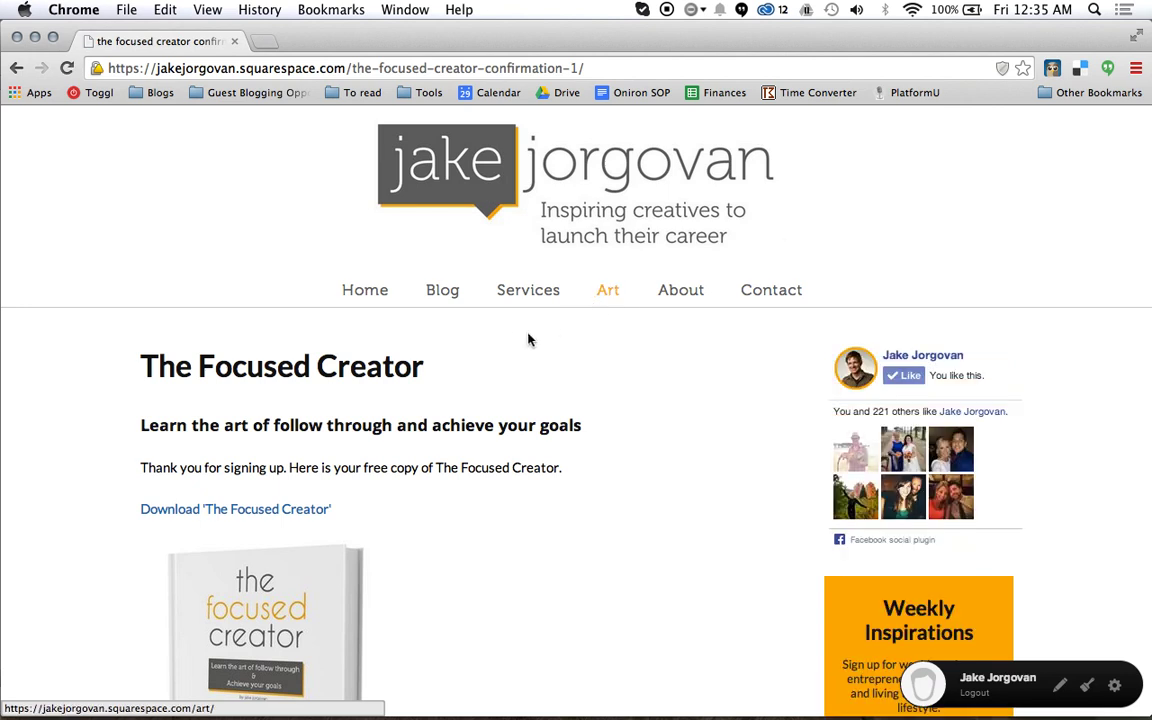
On the live page, follow the Download link to confirm the PDF loads
scroll(550, 330, down, 2)
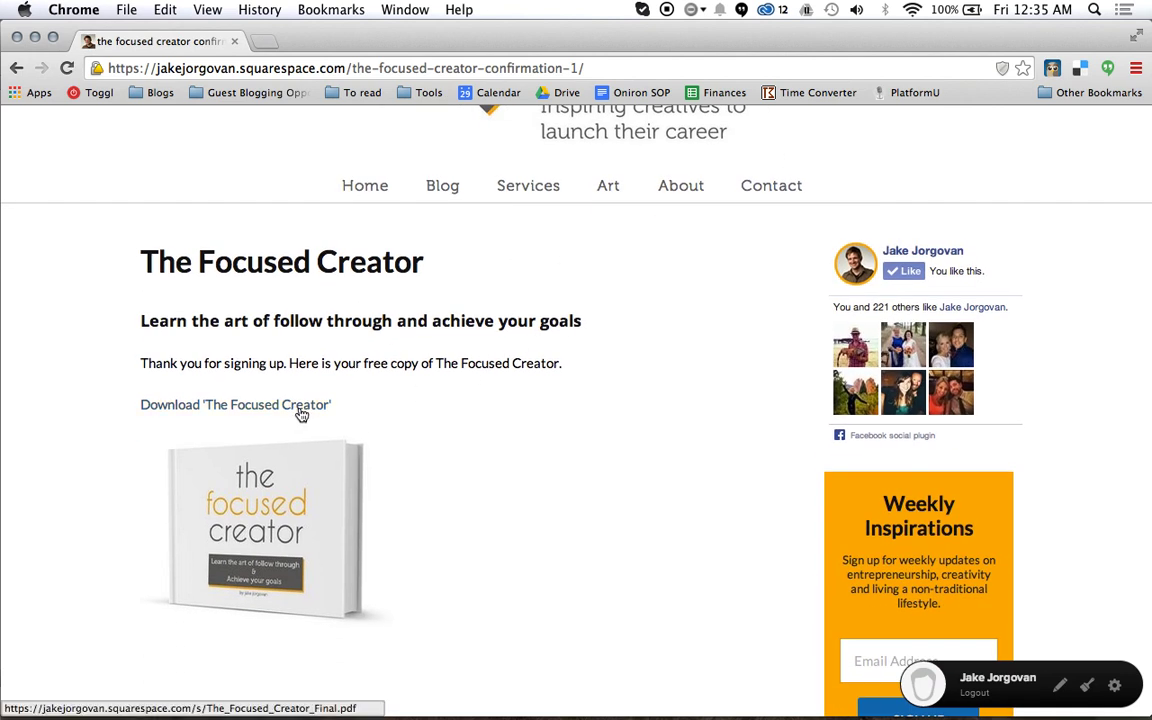
click(279, 411)
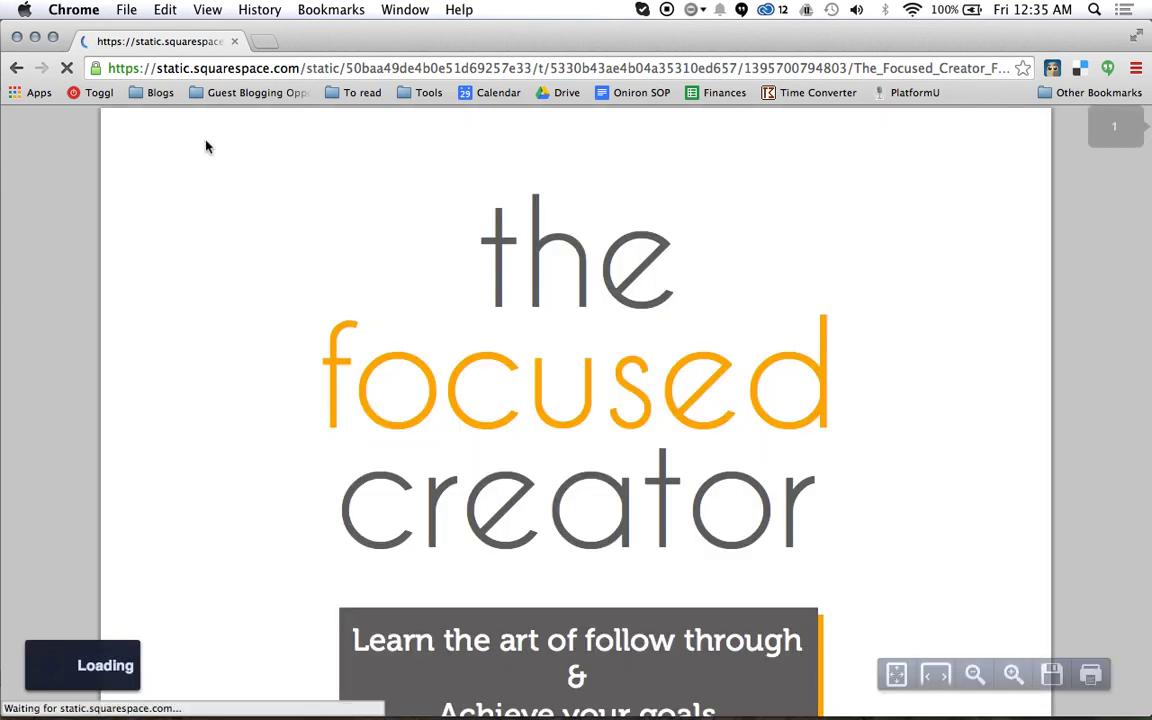
scroll(484, 255, down, 10)
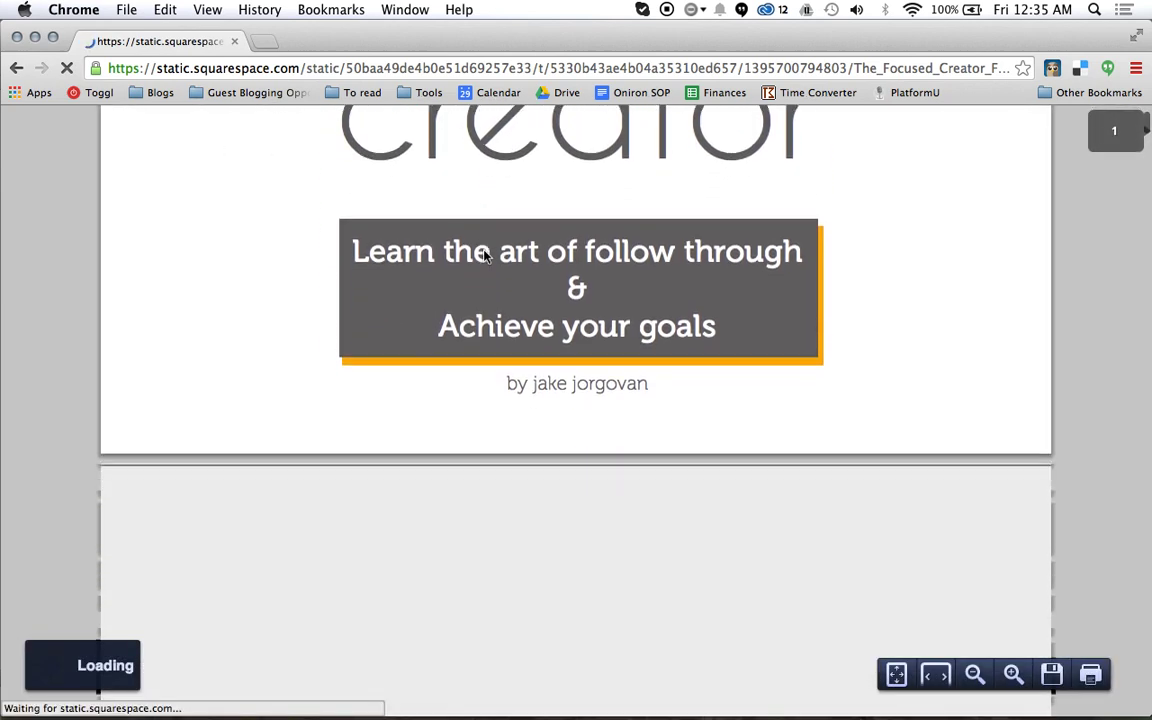
scroll(484, 257, up, 10)
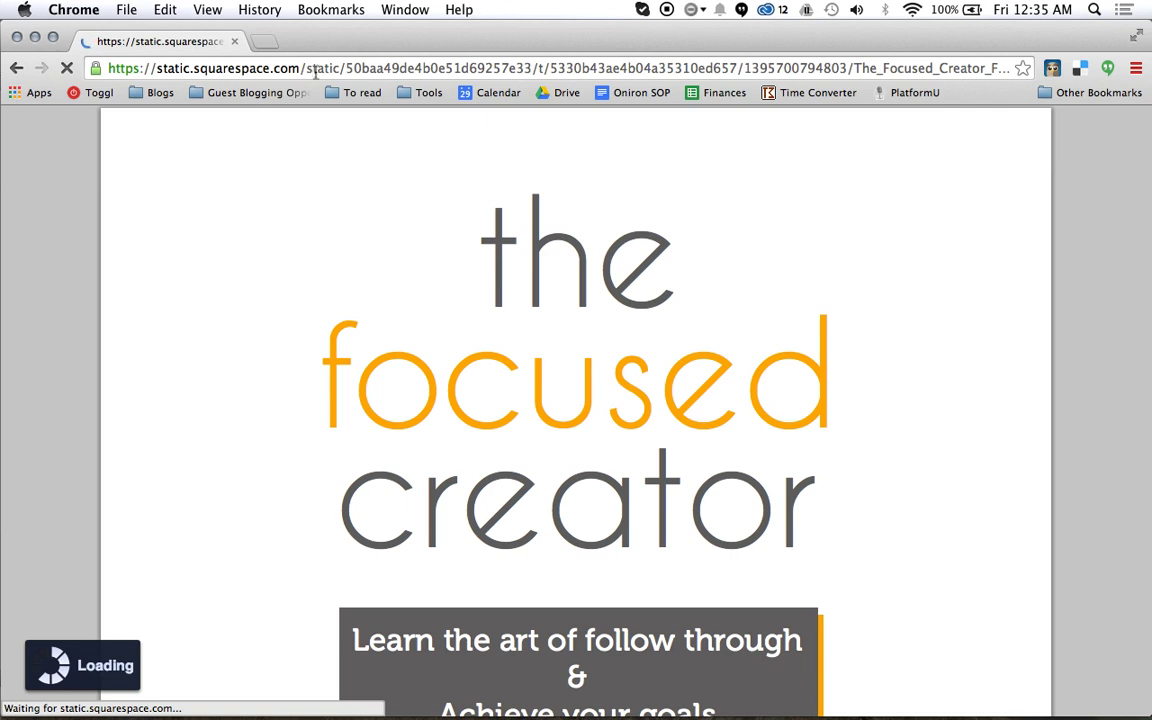
Copy the PDF's static.squarespace.com address and go back to the confirmation page
click(216, 66)
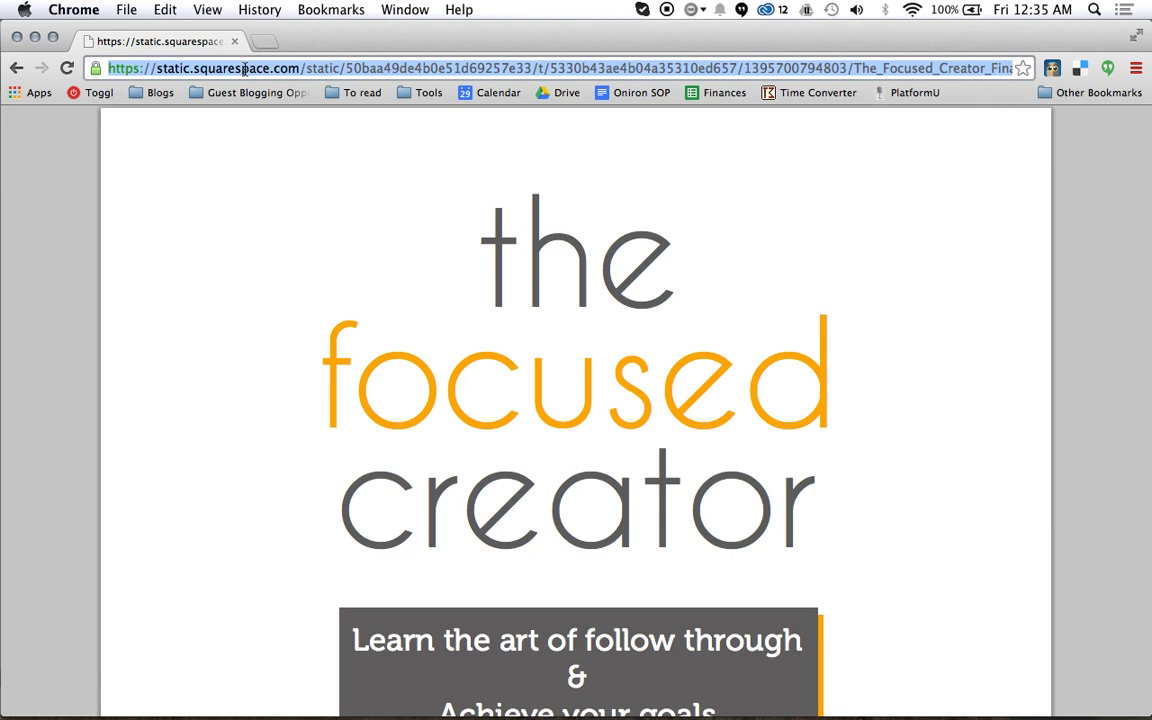
key(super+c)
click(18, 70)
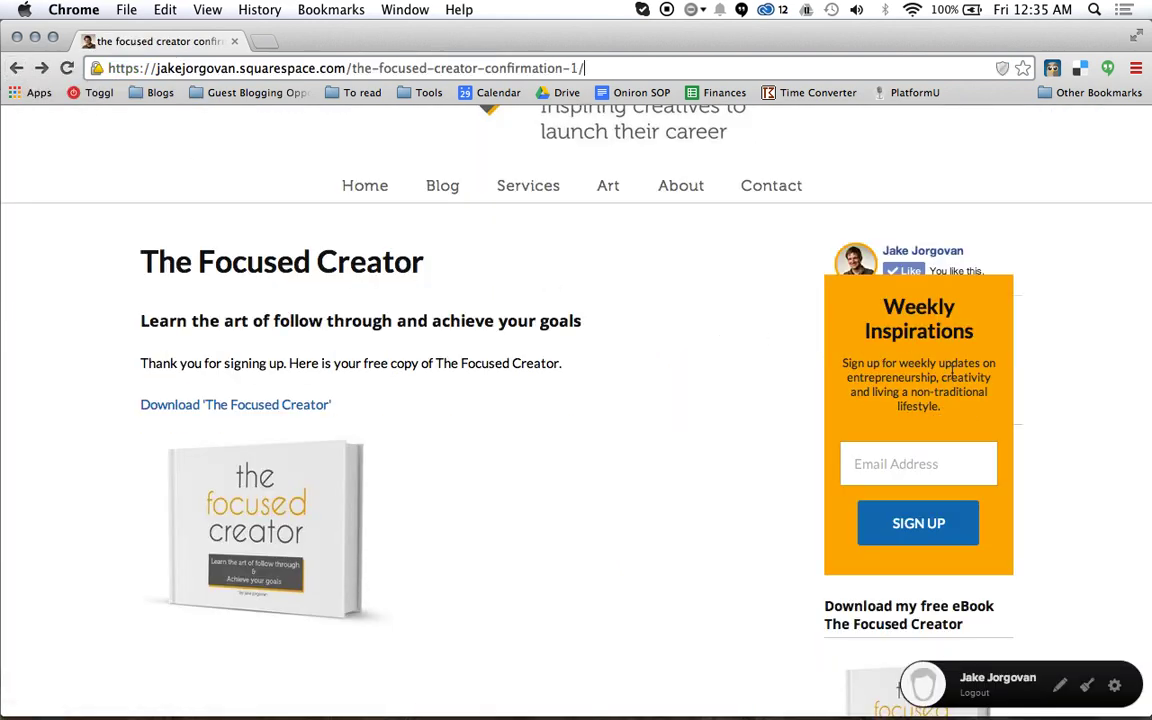
Reopen the page editor, select the Download line, and bring up its link settings
click(1115, 688)
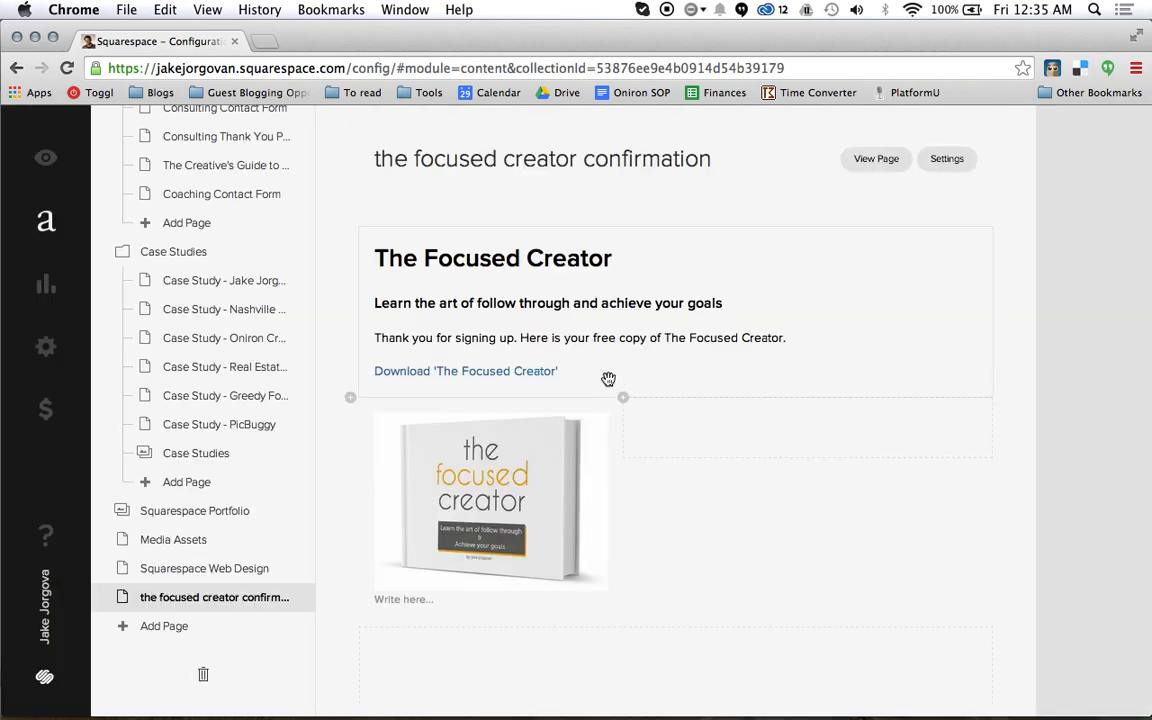
click(600, 373)
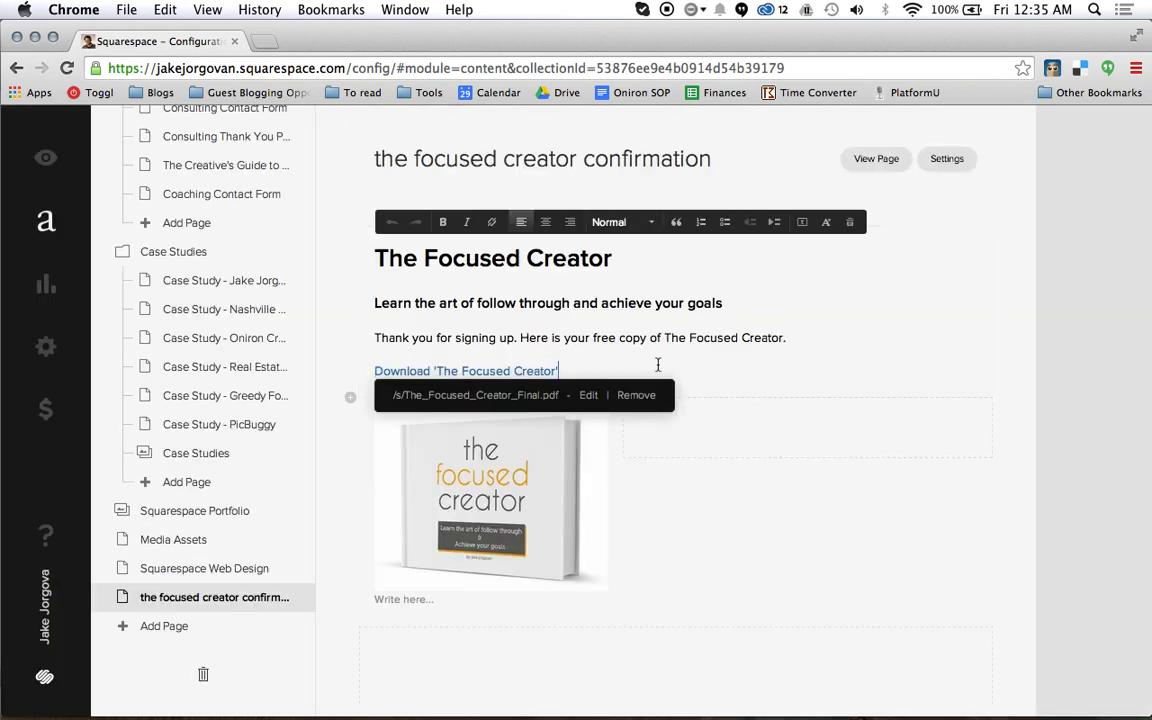
click(679, 340)
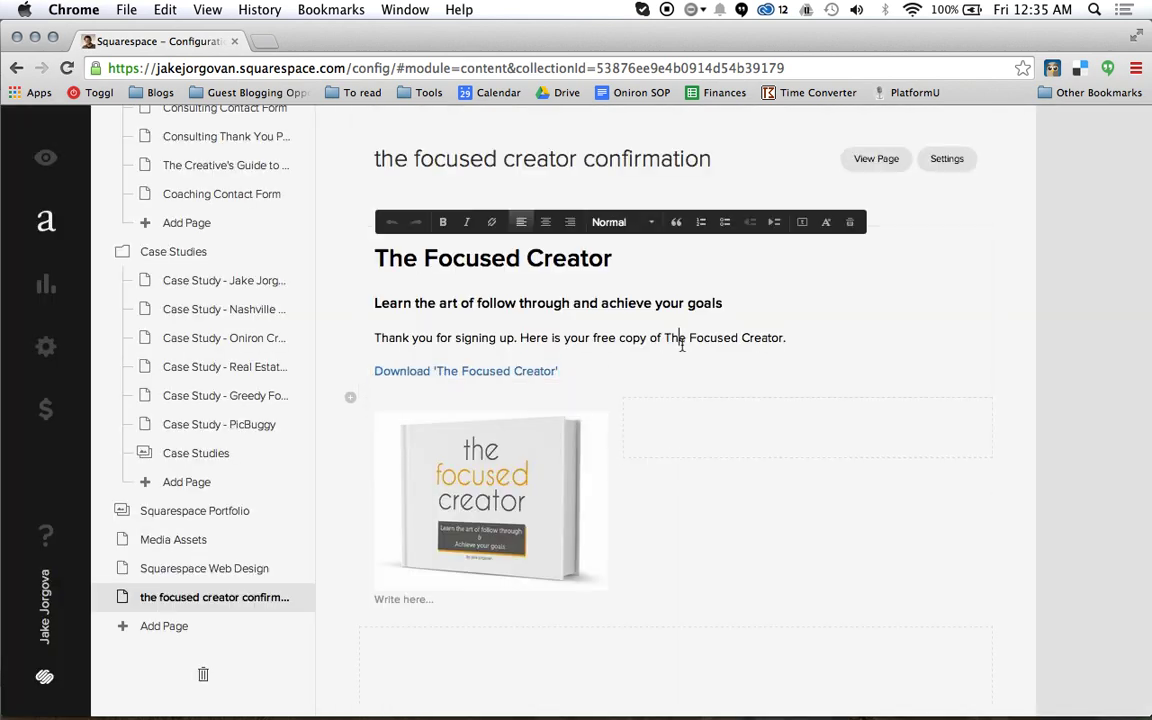
triple_click(603, 372)
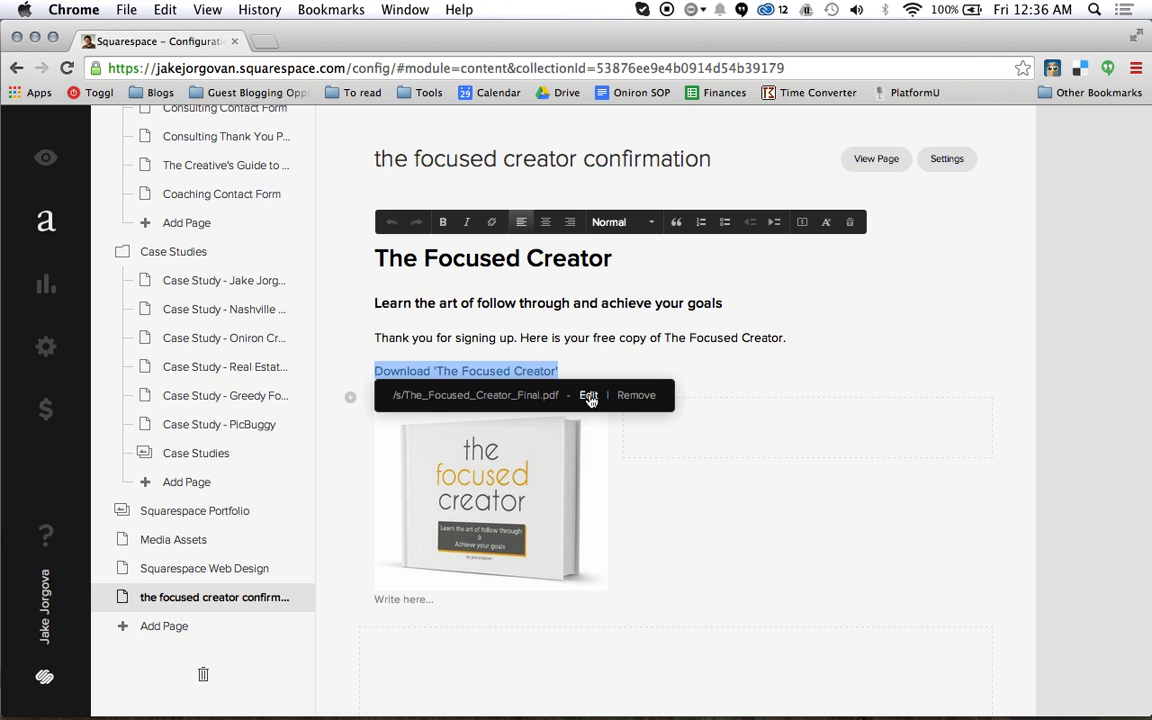
click(588, 396)
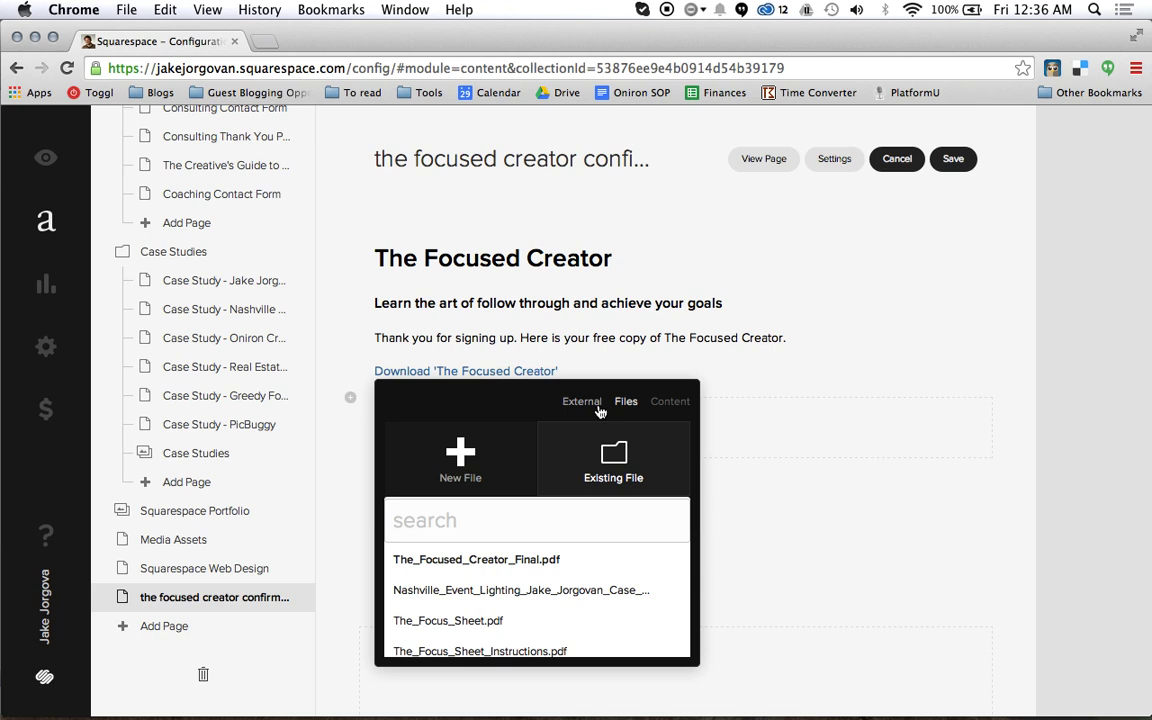
Set the Download link to an external URL by pasting the PDF's full address
click(597, 407)
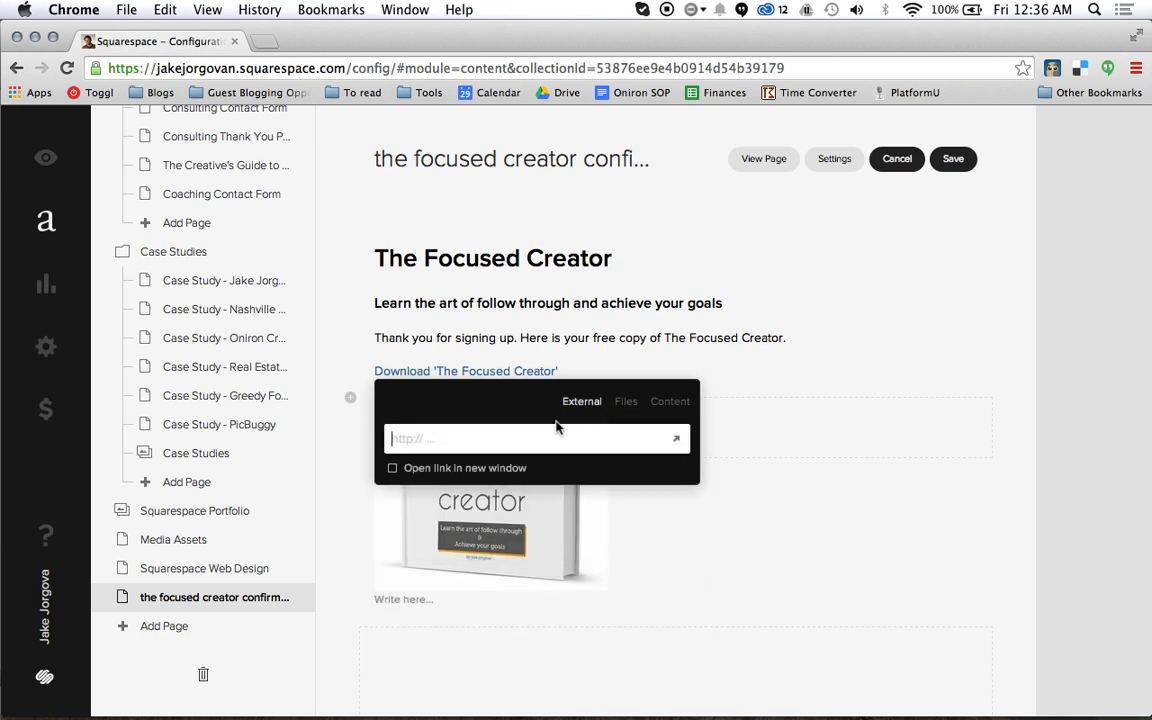
click(519, 438)
key(super+v)
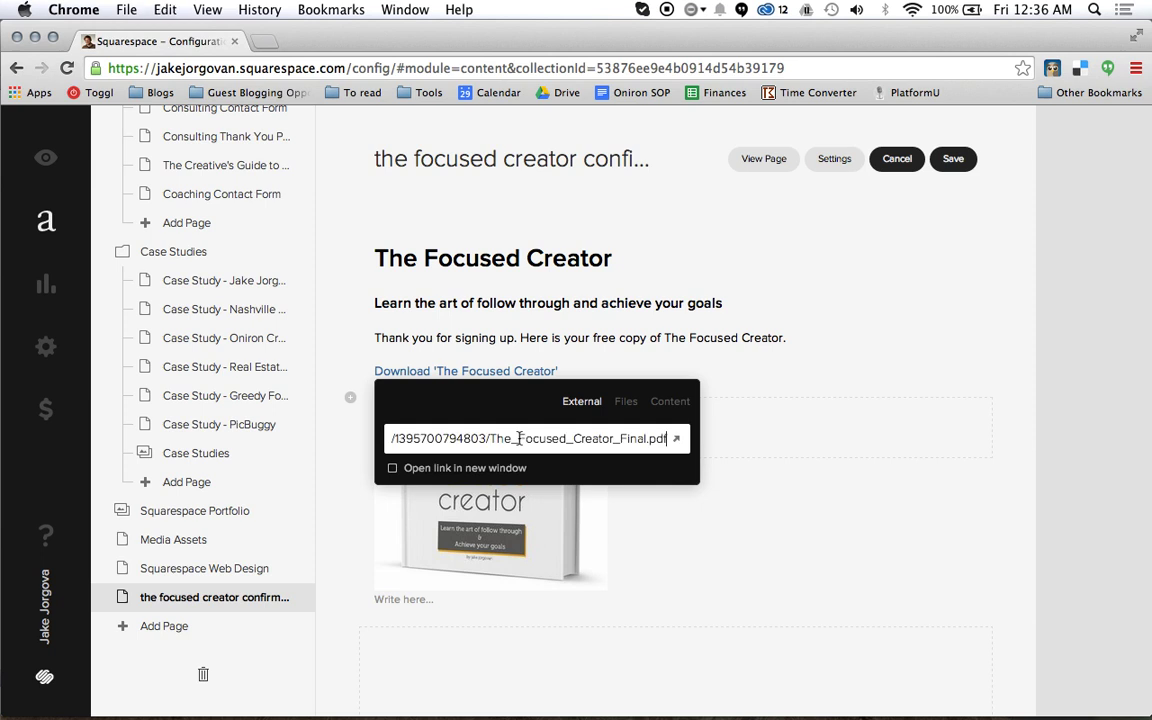
drag(481, 438, 361, 426)
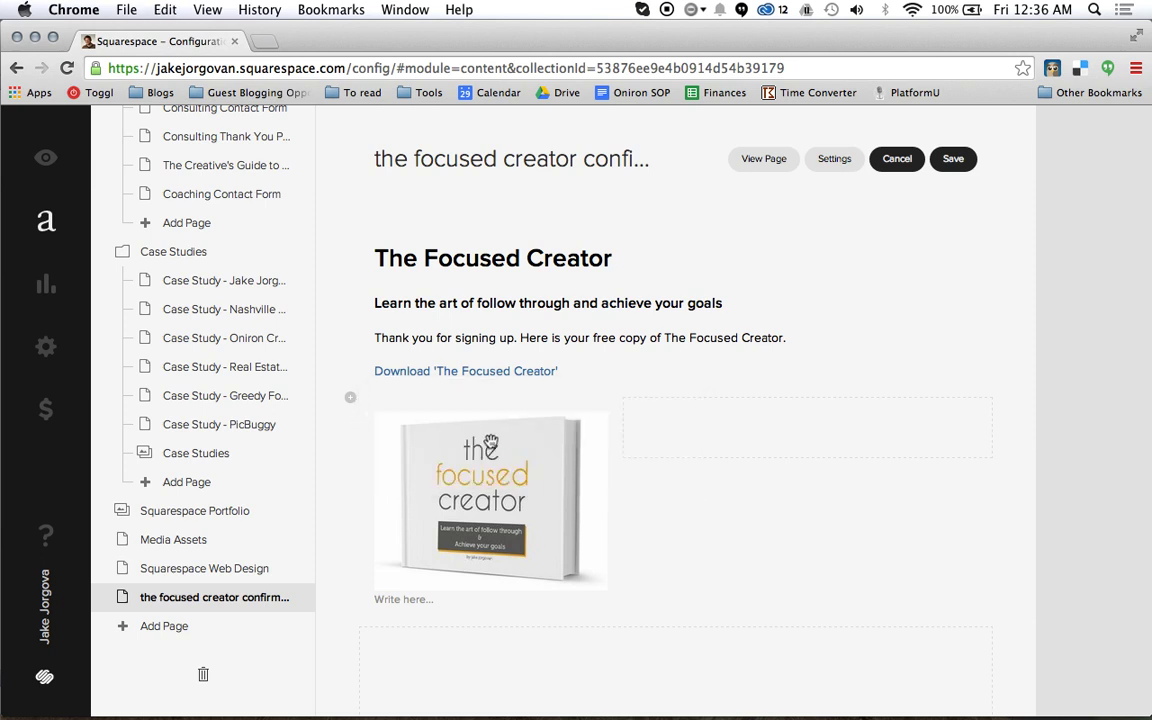
Make the Download link open in a new window and save the confirmation page
click(520, 370)
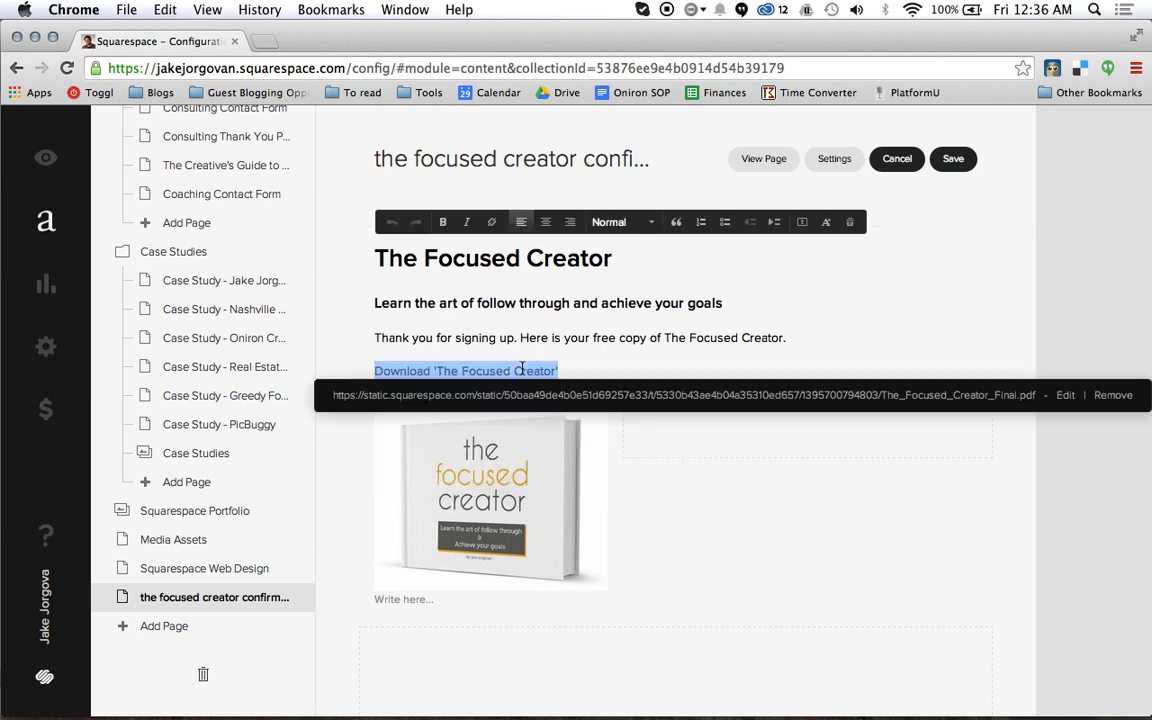
click(1065, 395)
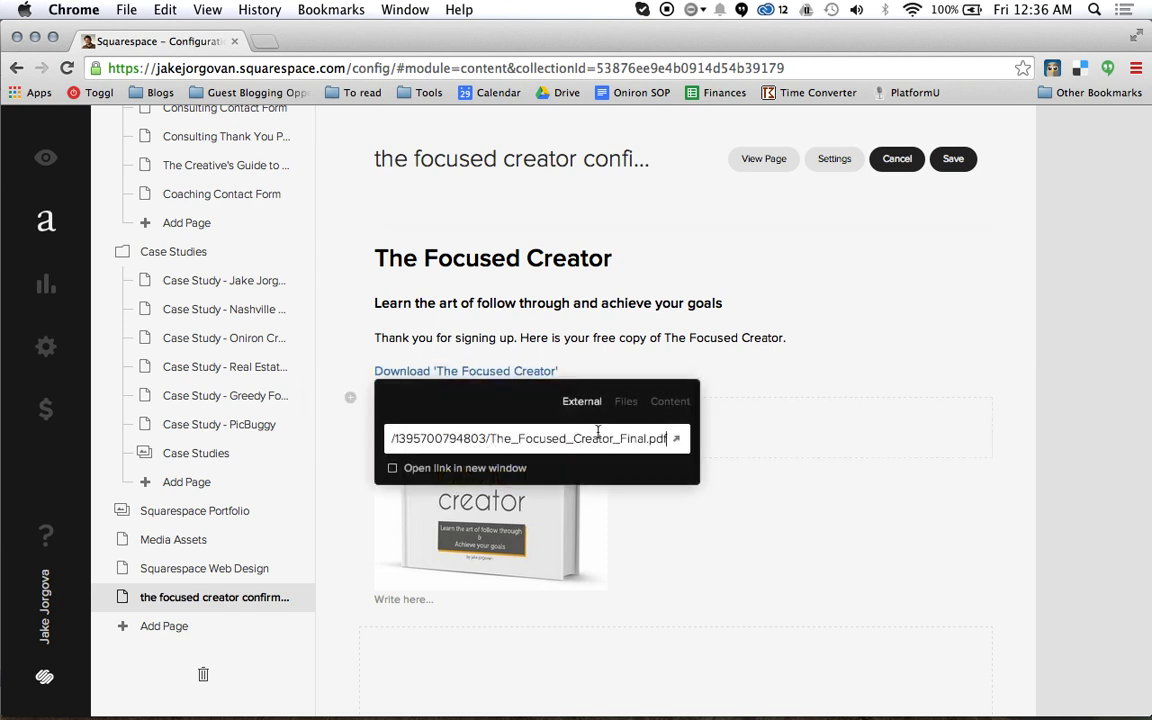
click(511, 470)
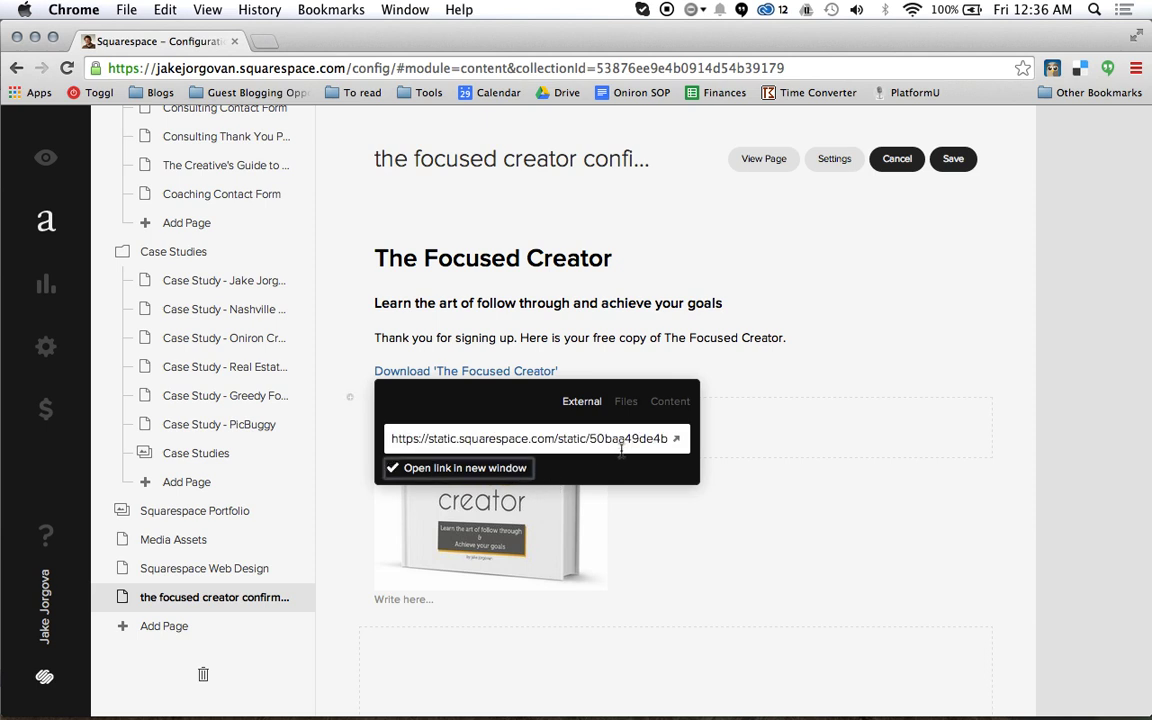
click(953, 160)
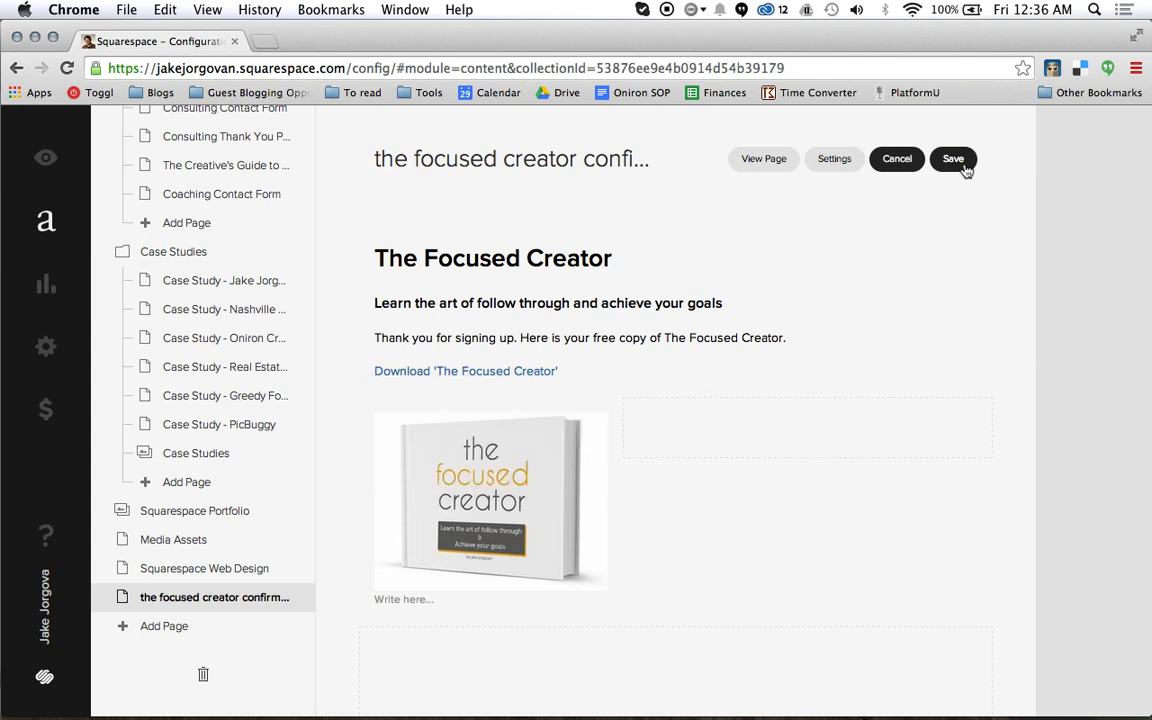
click(965, 170)
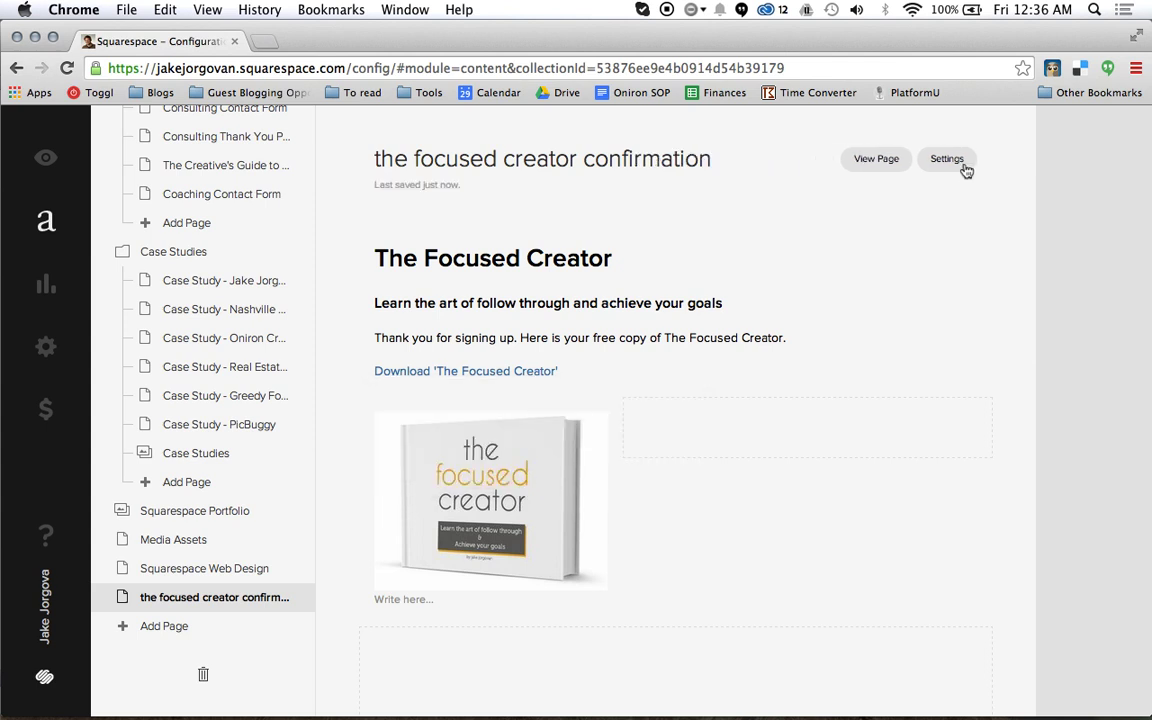
On the live page, follow the Download link to confirm the PDF opens in a new tab
click(882, 163)
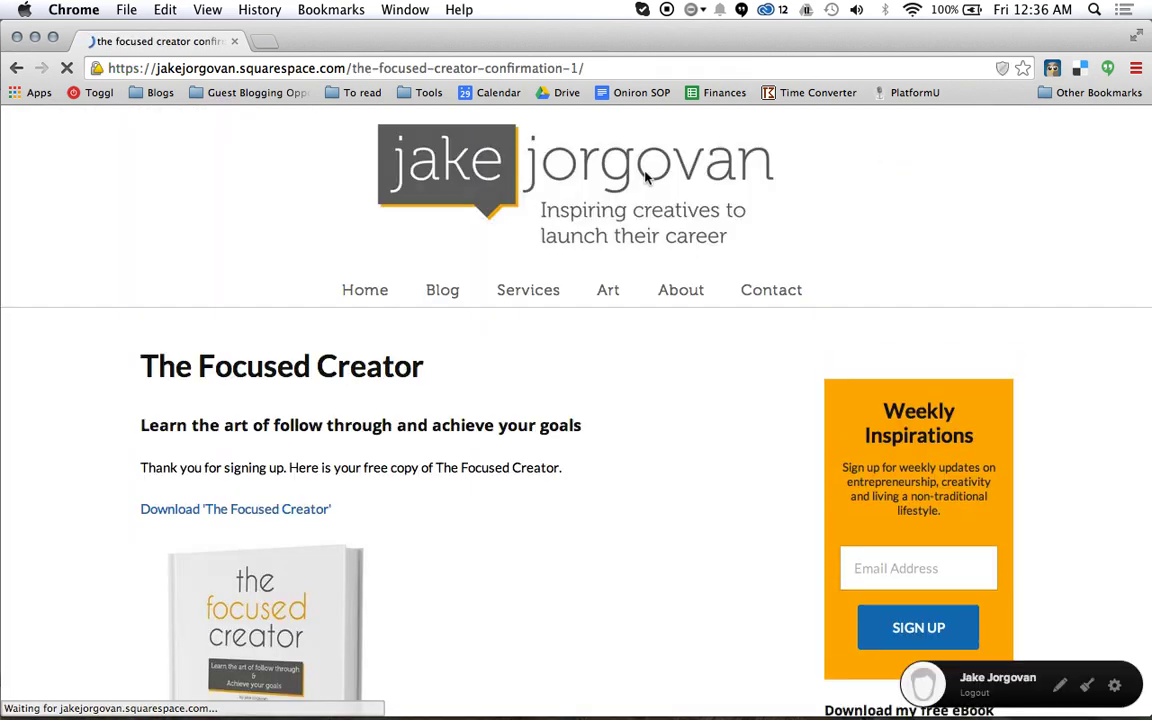
scroll(453, 340, down, 2)
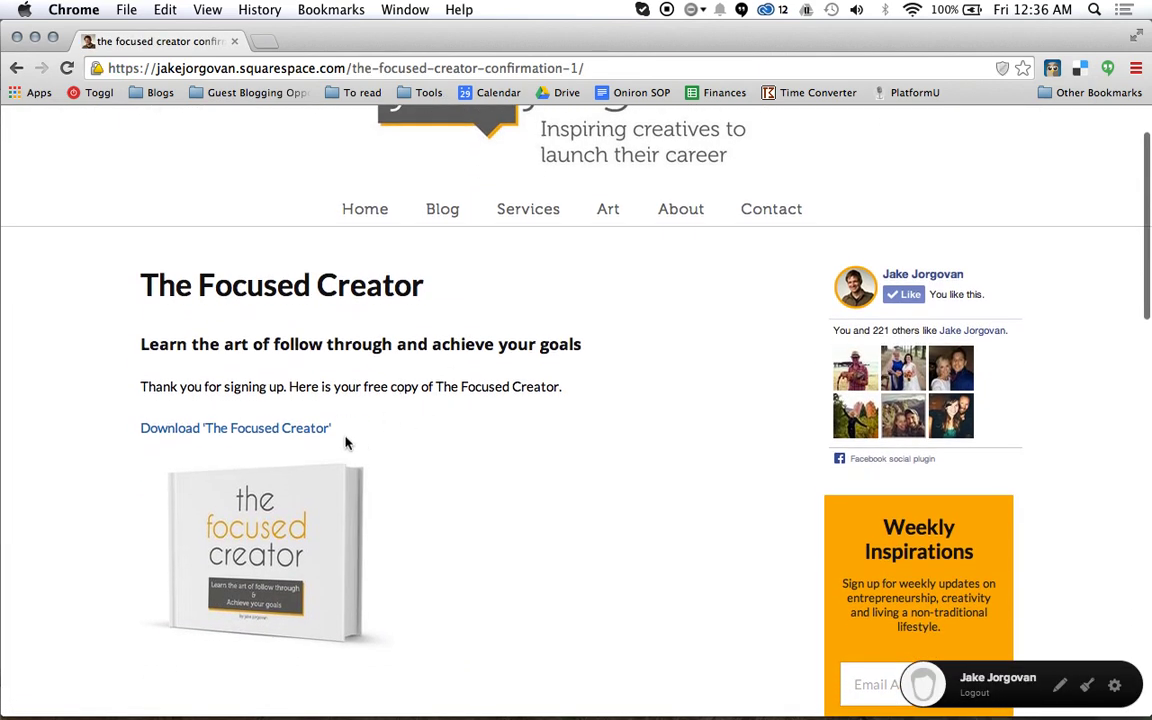
click(312, 430)
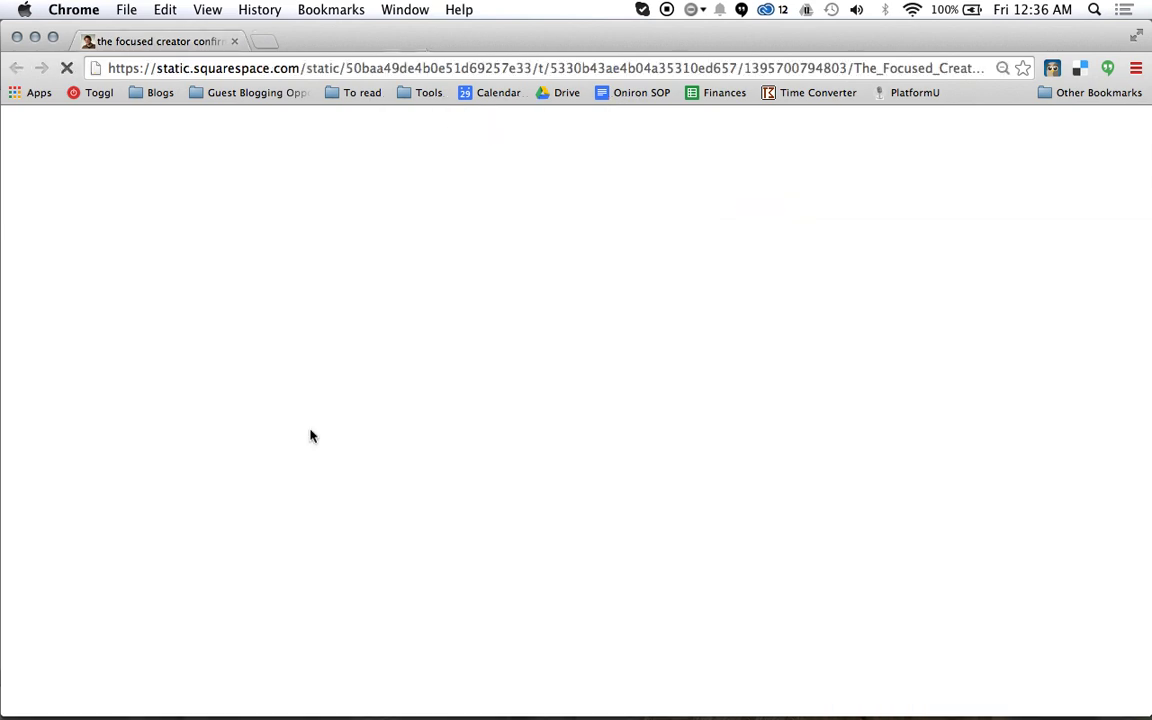